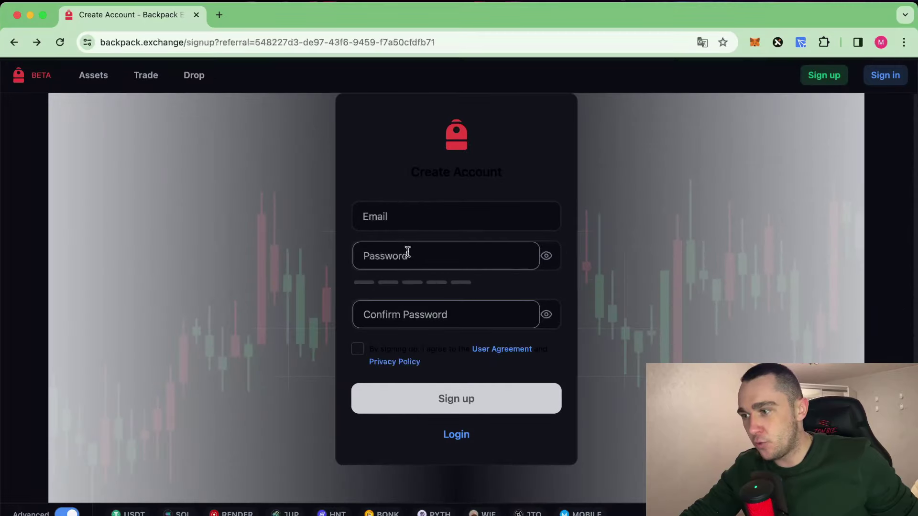
Step: Open the Create Account form and paste in the Mail.ru mailbox address as the e-mail
left_click(407, 210)
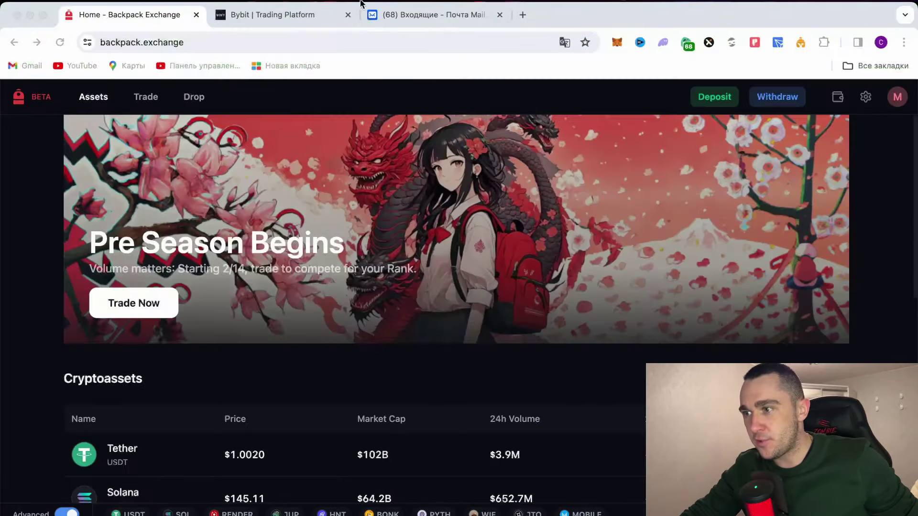
left_click(440, 15)
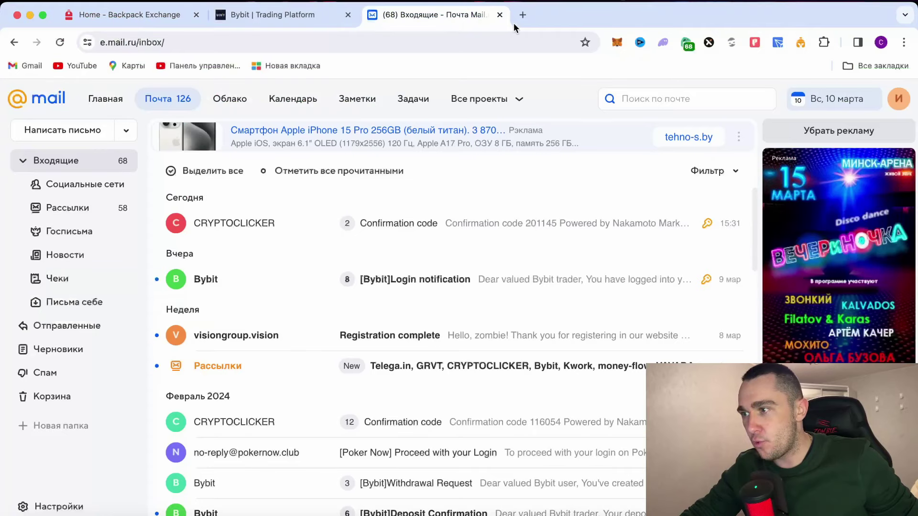
left_click(907, 99)
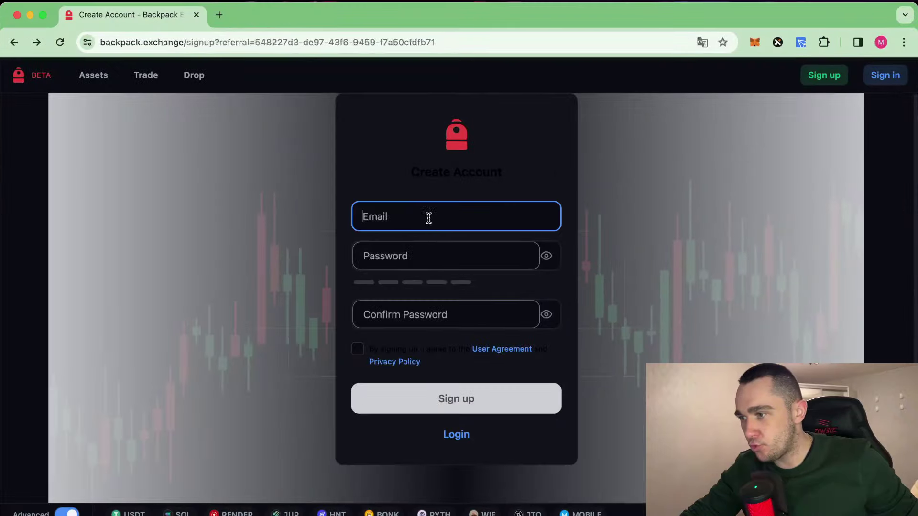
key("super+v")
Step: Enter and confirm a matching Strong password, accept the User Agreement, and submit the sign-up
left_click(423, 250)
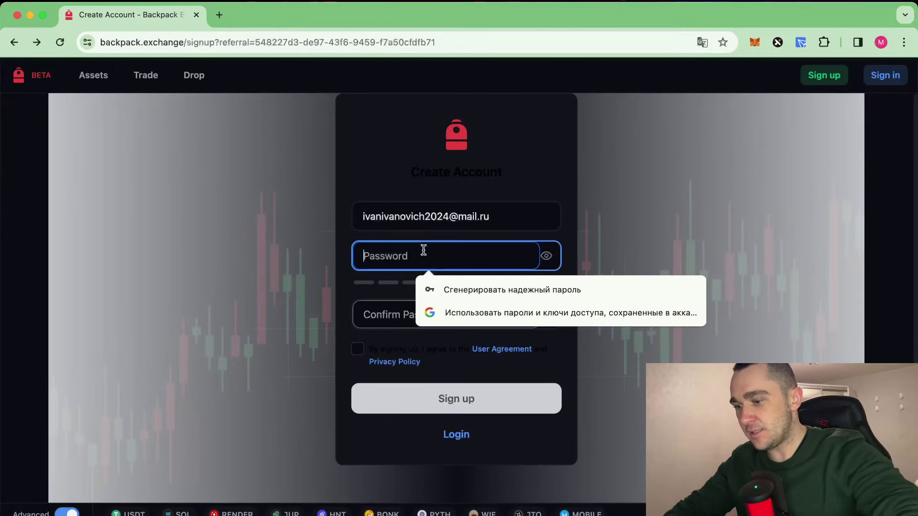
type("1*********")
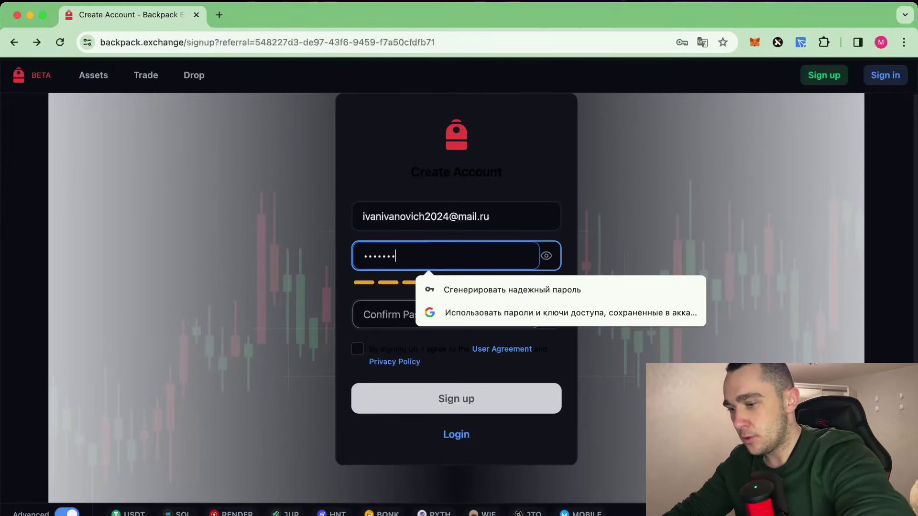
left_click(392, 306)
type("**********")
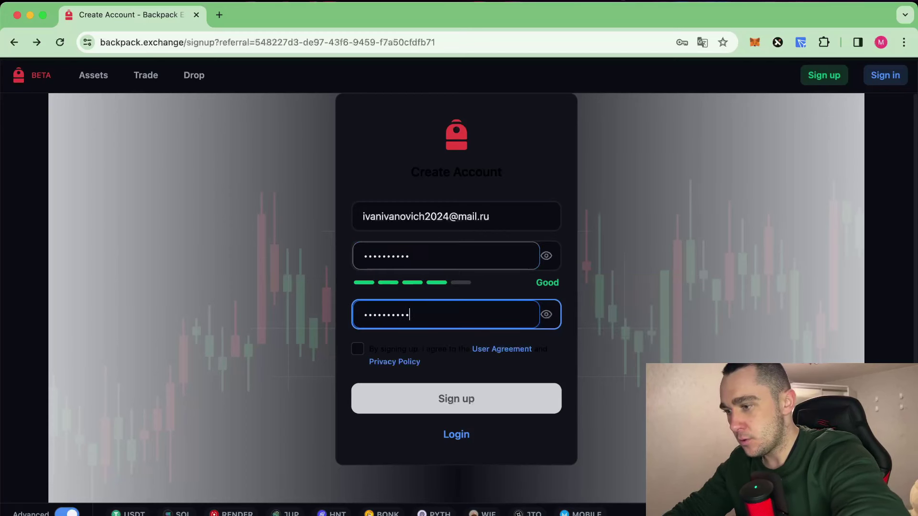
left_click(357, 349)
left_click(450, 398)
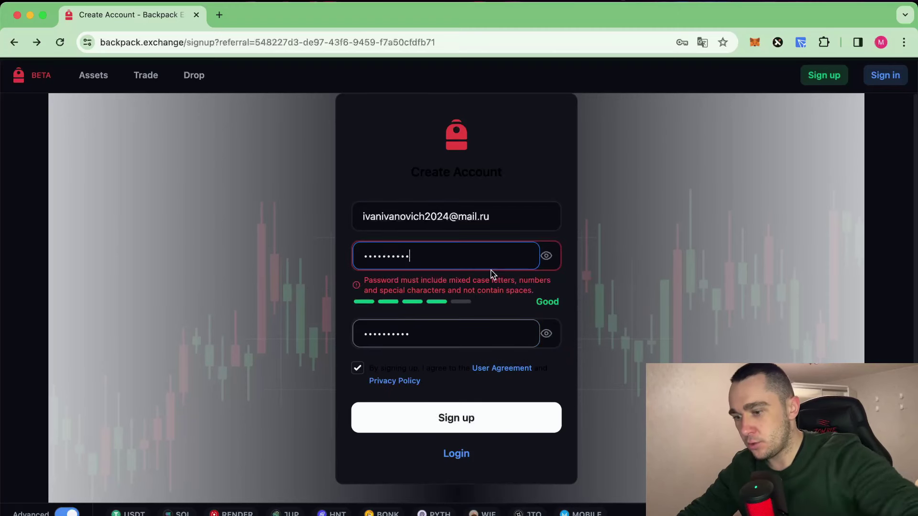
type("*")
left_click(457, 307)
type("*")
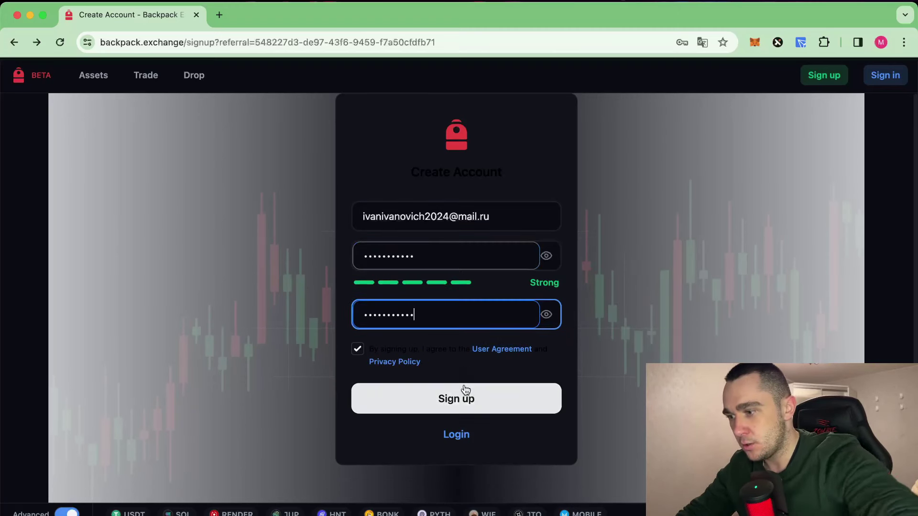
left_click(464, 388)
Step: Decline Chrome's password saving, confirm the solved captcha, and minimize the Backpack window
left_click(617, 265)
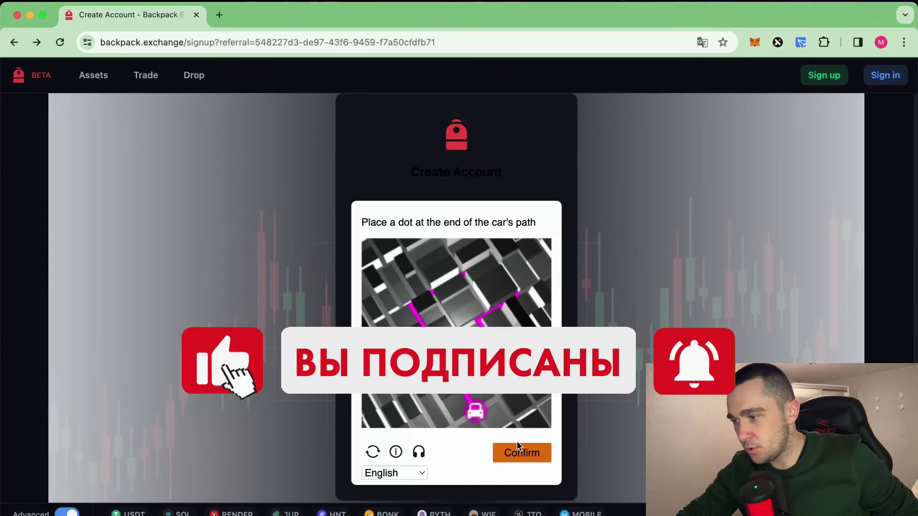
left_click(521, 453)
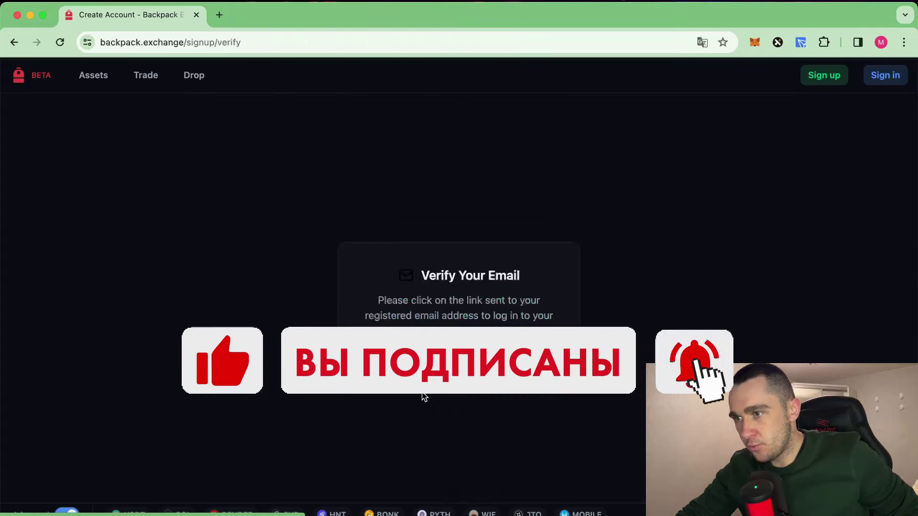
left_click(30, 14)
Step: Open the Backpack Support 'Verify Your Email' message in Mail.ru and follow its Verify email link
left_click(60, 42)
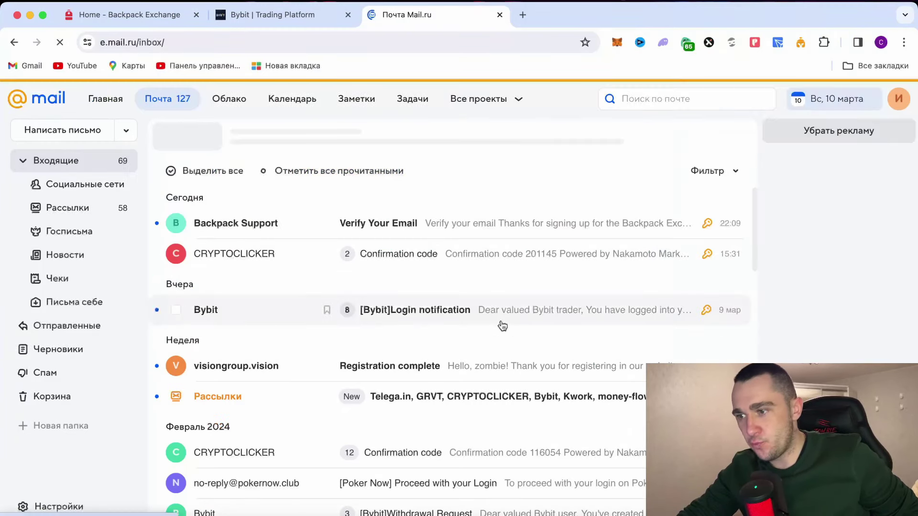
left_click(509, 230)
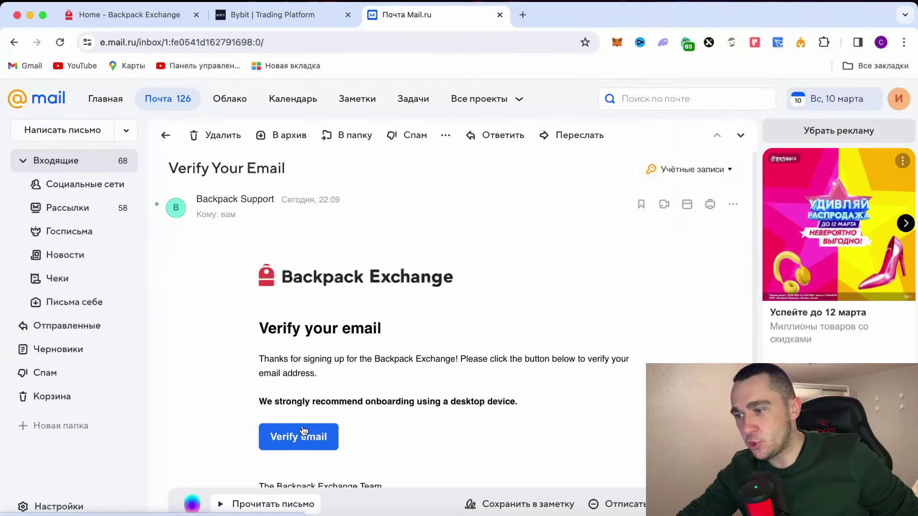
left_click(304, 435)
left_click(384, 343)
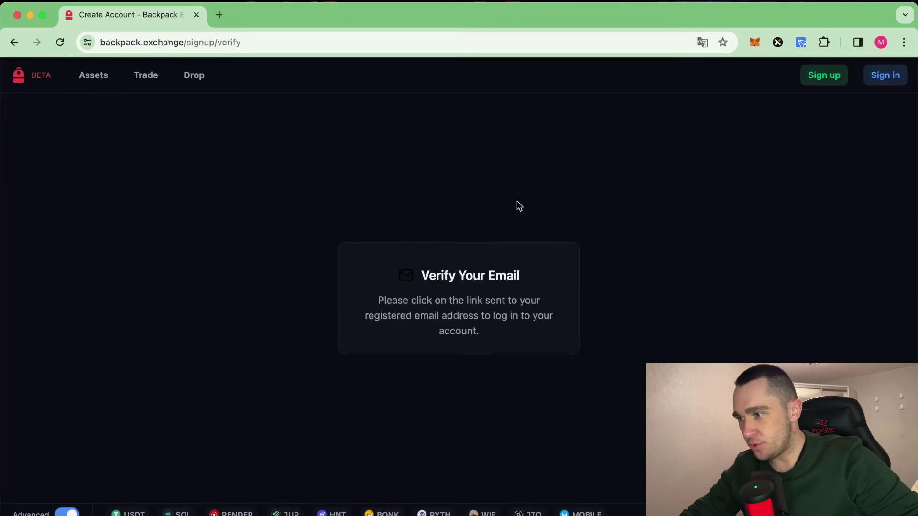
key("super+r")
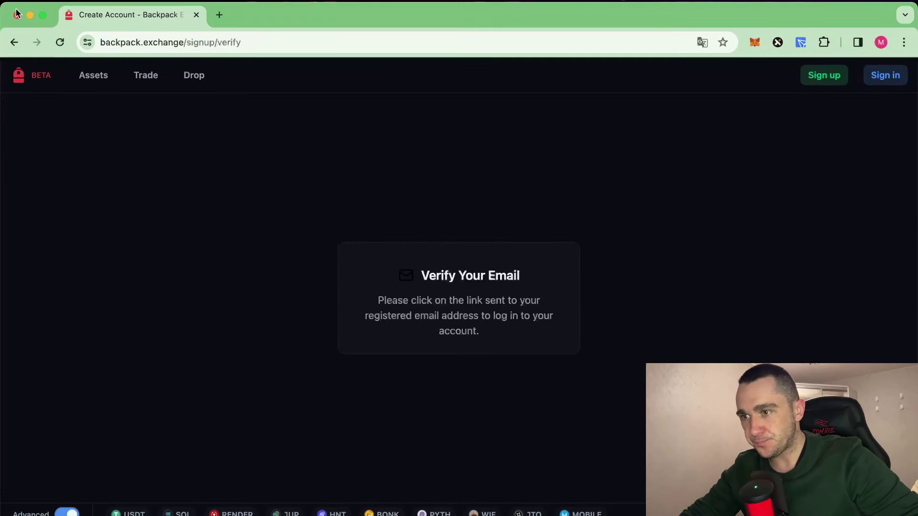
Step: Choose the Individual account type to start identity verification
left_click(41, 16)
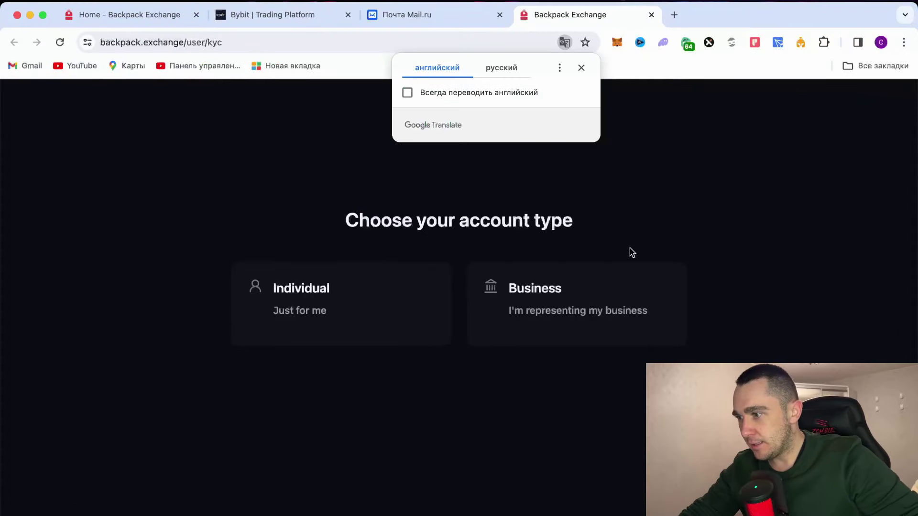
left_click(374, 309)
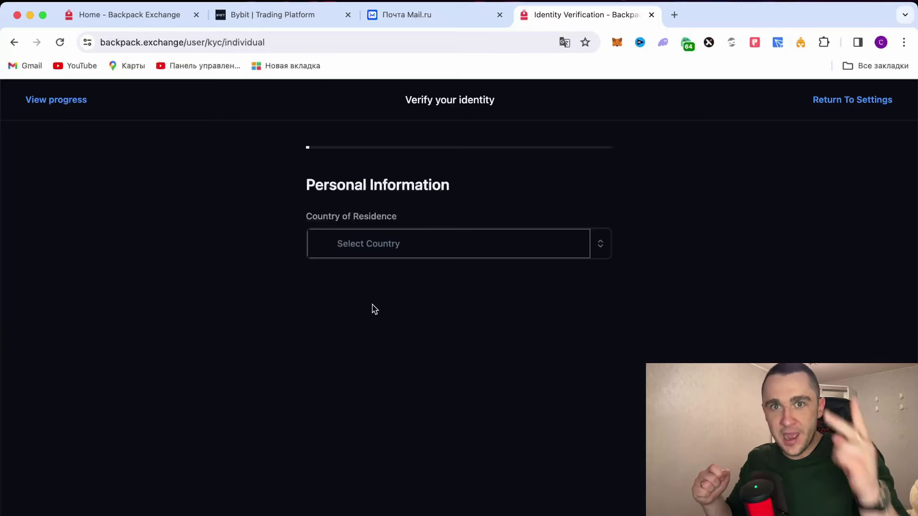
Step: Set Country of Residence to Belarus and scroll through the verification form
left_click(496, 243)
left_click(606, 250)
scroll(409, 377, "down", 5)
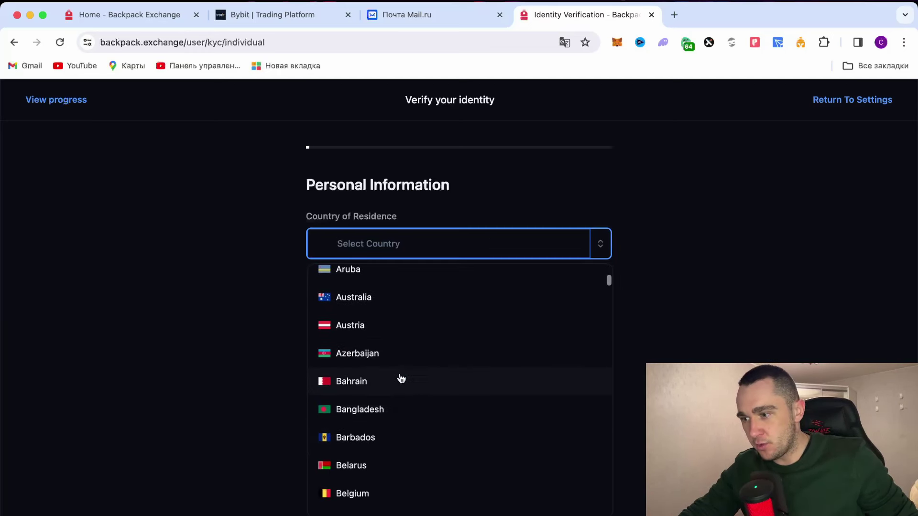
left_click(388, 467)
scroll(467, 351, "down", 1)
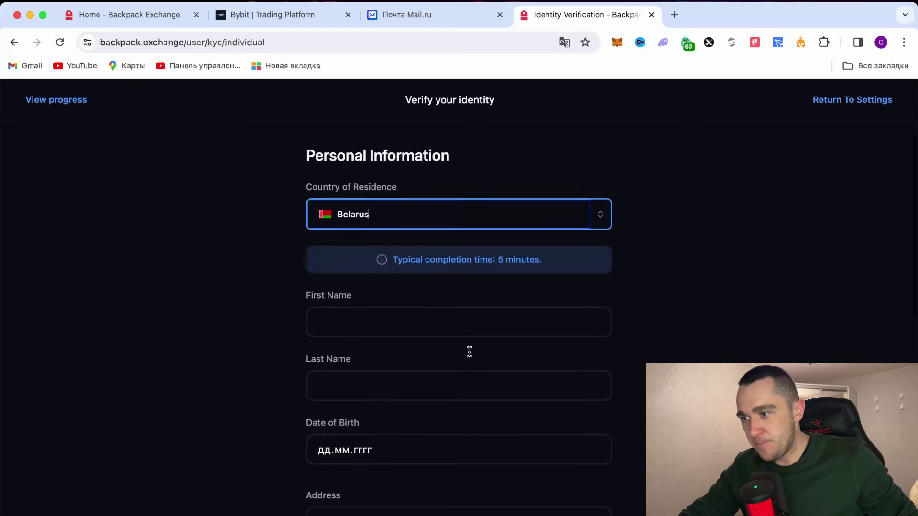
scroll(474, 344, "down", 2)
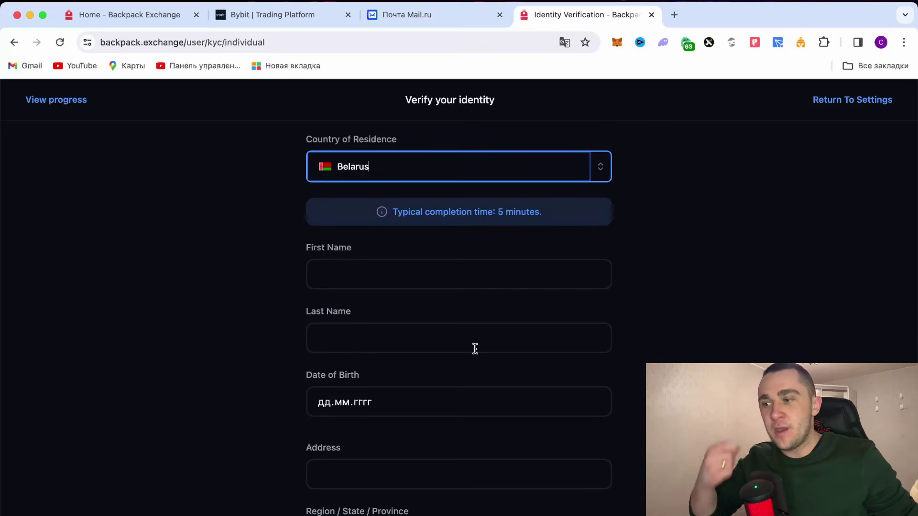
scroll(475, 348, "down", 1)
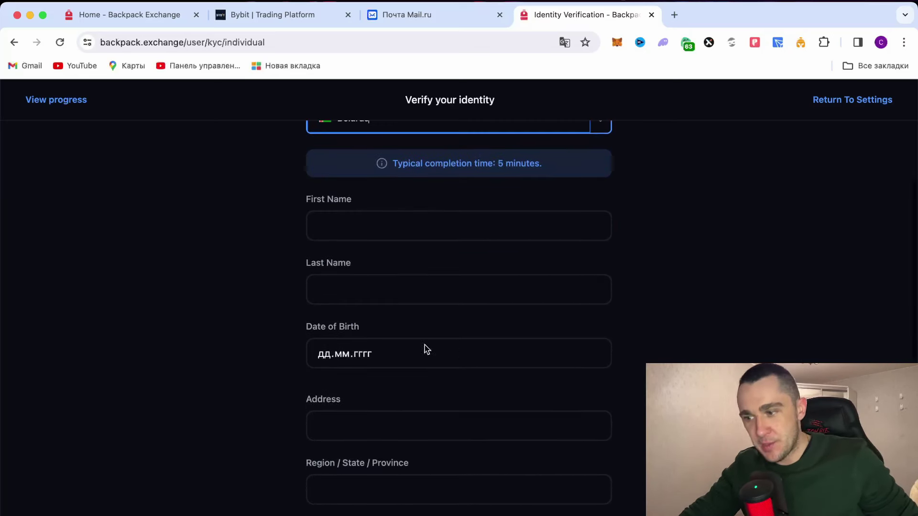
scroll(356, 356, "down", 1)
scroll(418, 383, "down", 1)
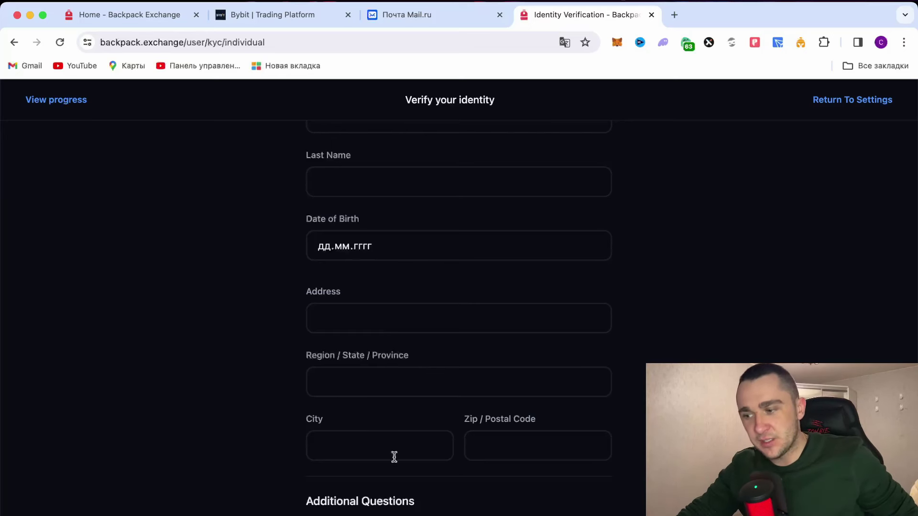
scroll(394, 457, "down", 5)
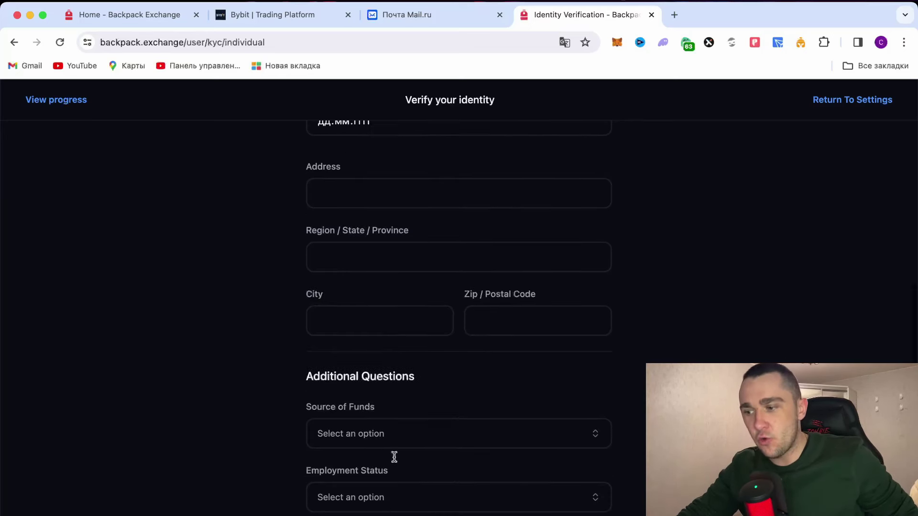
Step: Translate the verification form into Russian
left_click(528, 327)
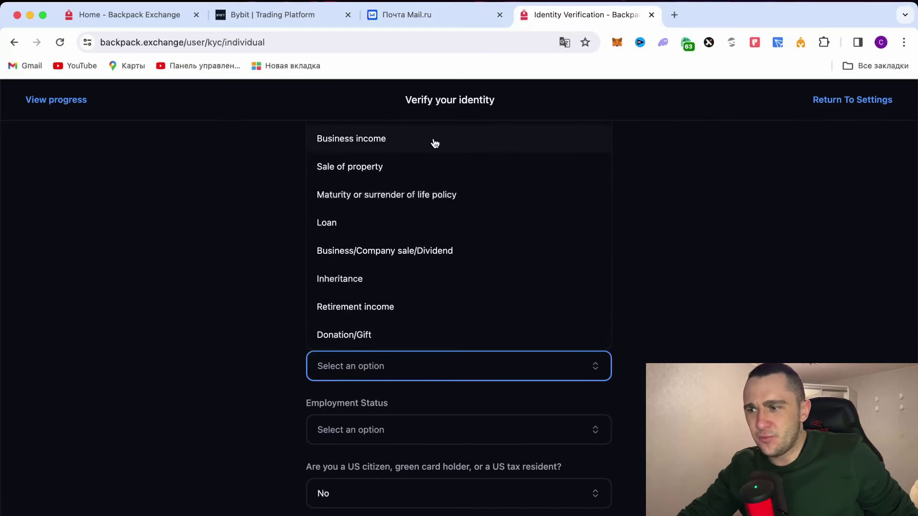
right_click(724, 269)
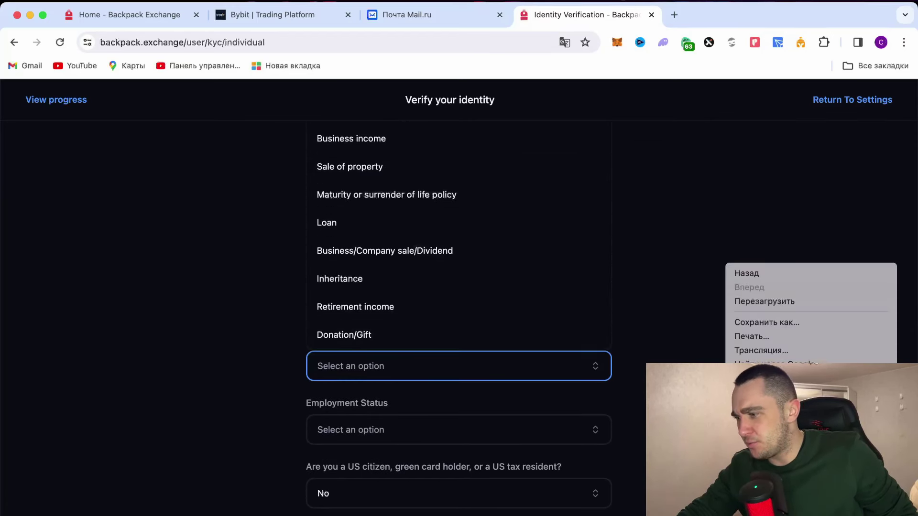
left_click(760, 391)
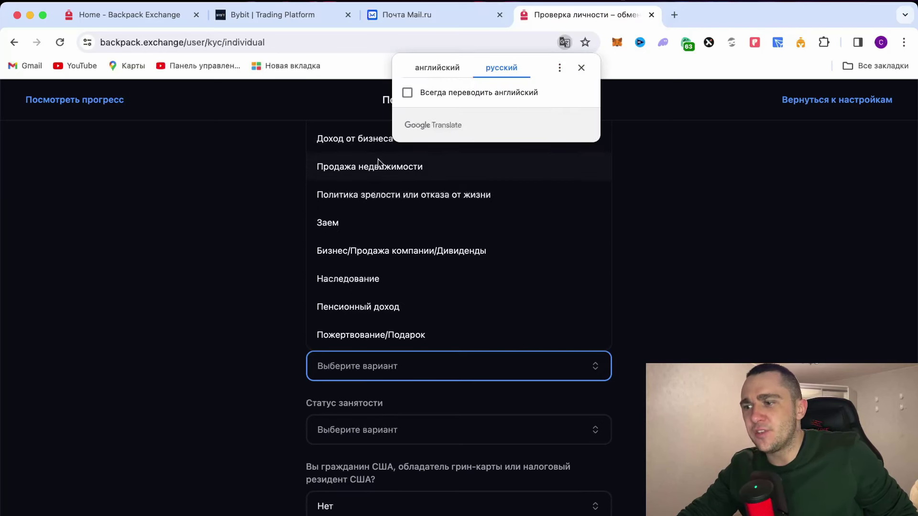
left_click(683, 210)
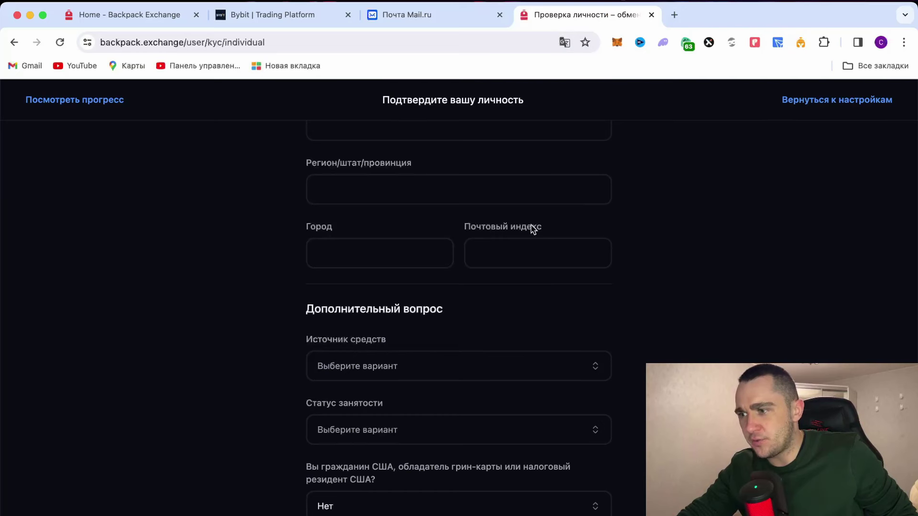
scroll(438, 365, "down", 1)
scroll(440, 365, "down", 1)
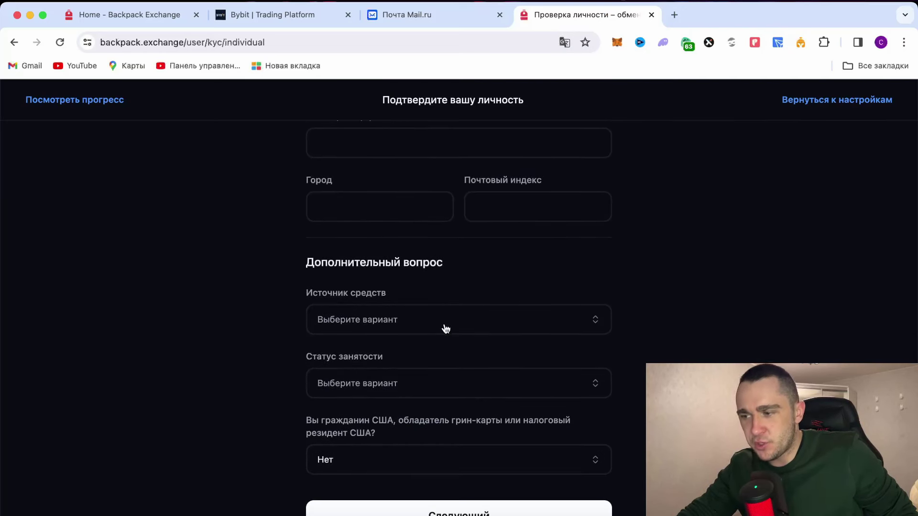
Step: Open and close the Source of funds and Employment dropdowns without choosing anything
left_click(445, 329)
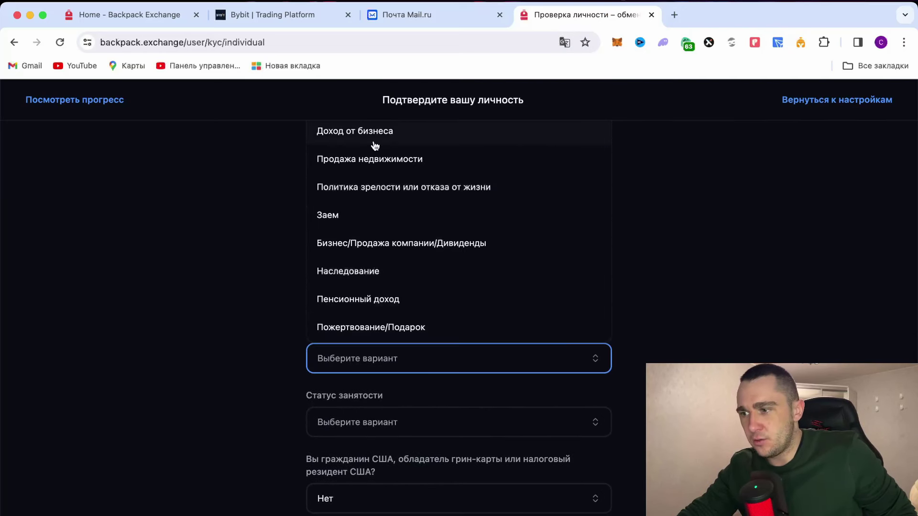
left_click(751, 227)
scroll(621, 358, "down", 4)
left_click(590, 357)
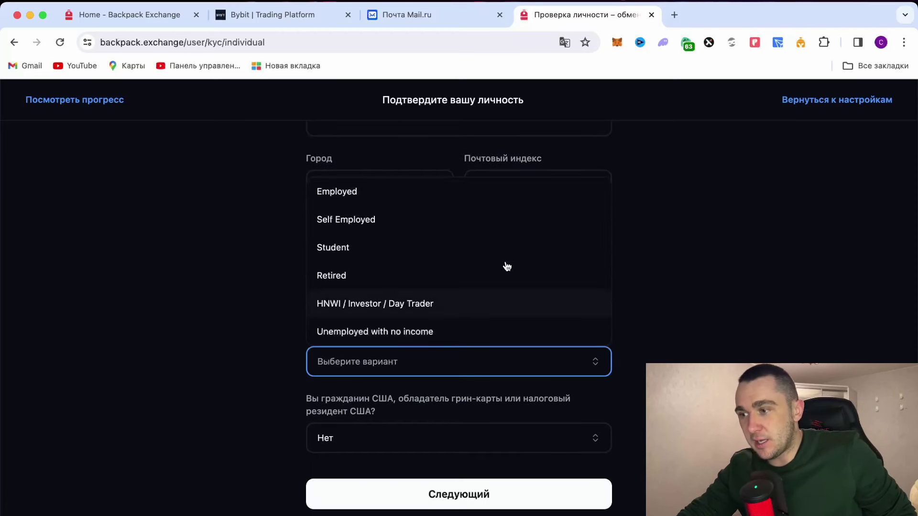
left_click(638, 421)
scroll(638, 422, "down", 1)
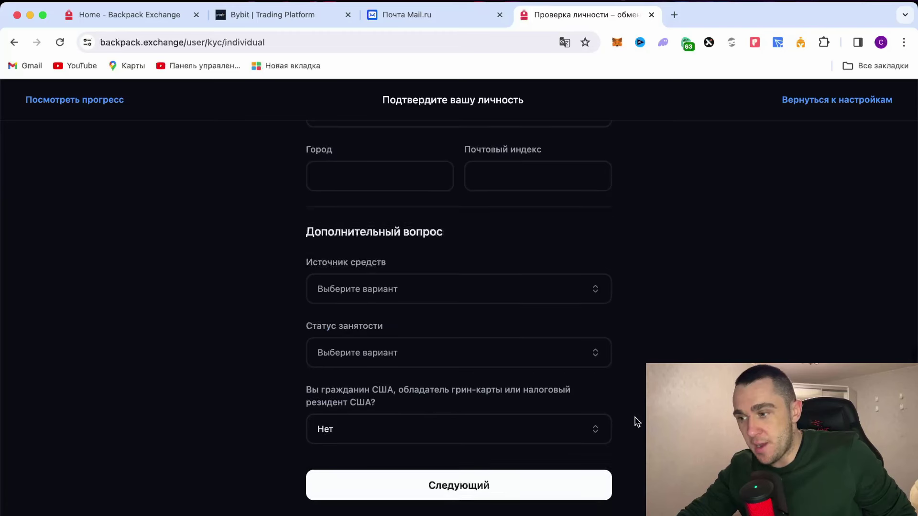
Step: Try continuing the unfilled form, then close the identity verification tab and return to the exchange home page
left_click(452, 495)
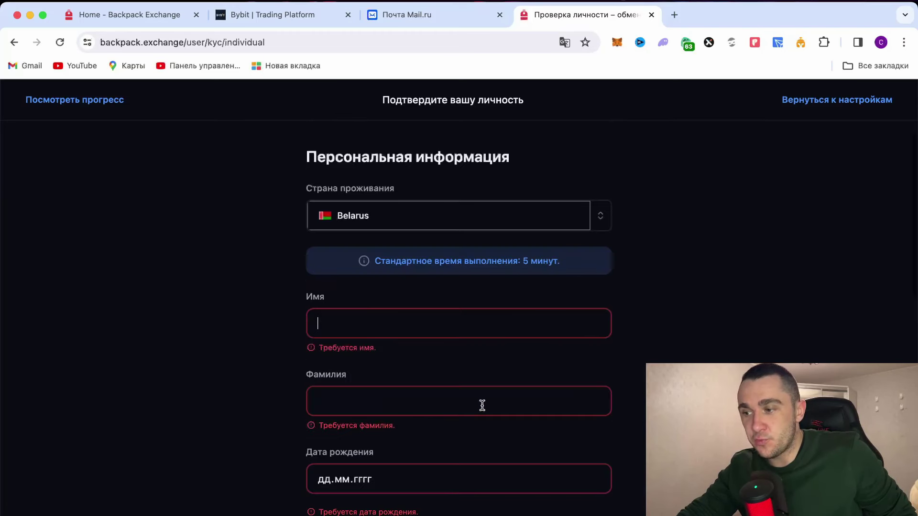
scroll(482, 405, "down", 1)
scroll(712, 307, "down", 1)
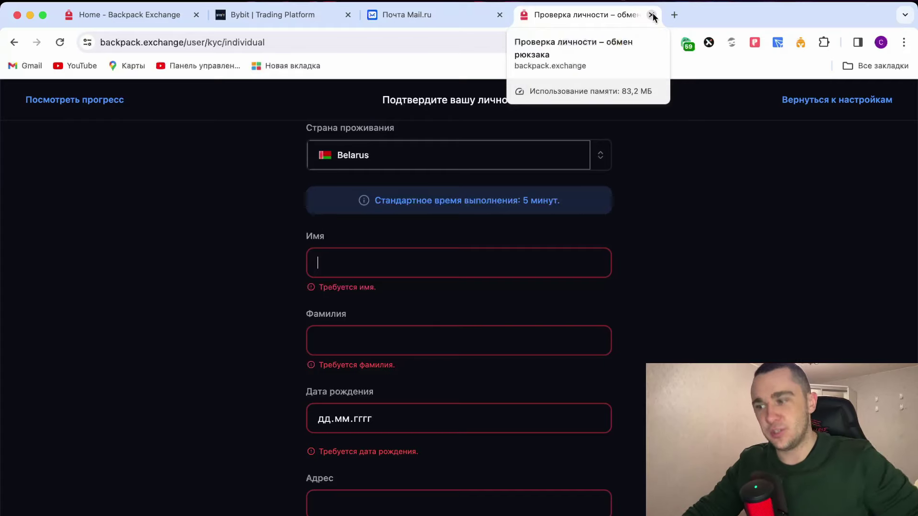
left_click(651, 15)
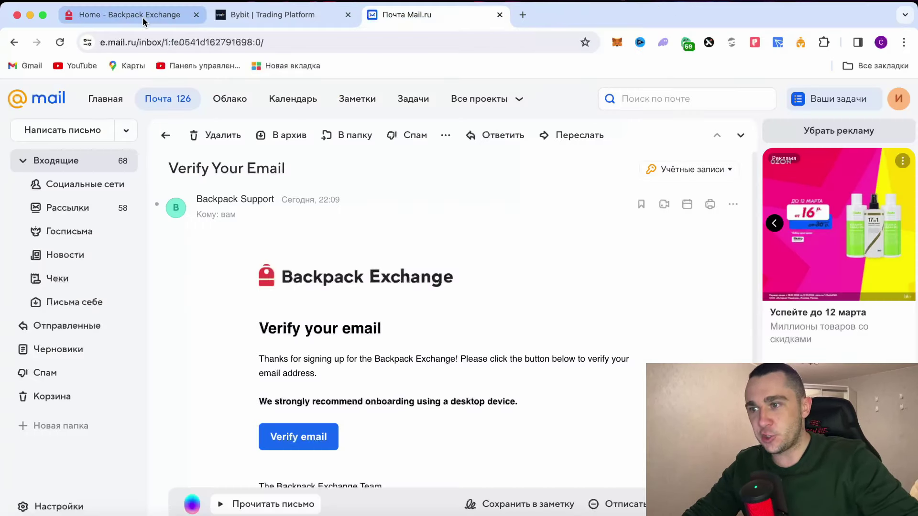
left_click(142, 17)
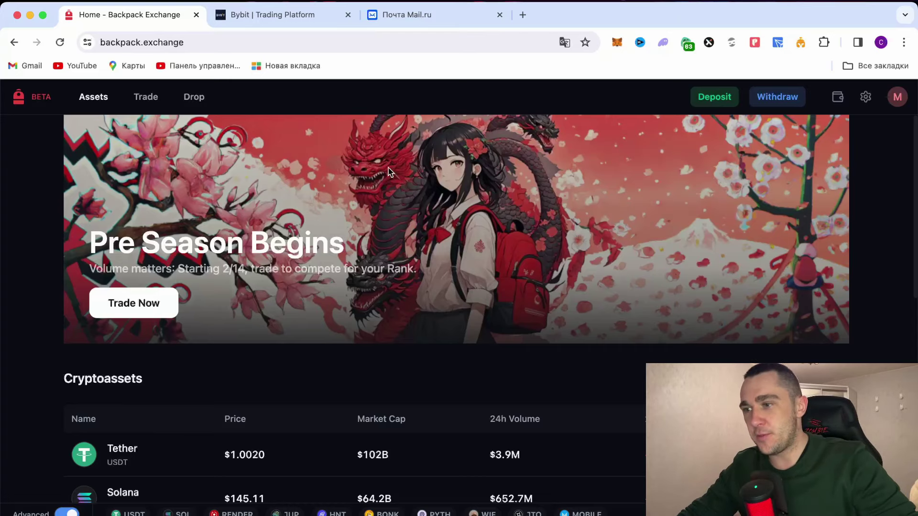
Step: Browse the Cryptoassets list, then go to the SOL/USDC trading page
scroll(290, 290, "down", 7)
scroll(291, 290, "up", 1)
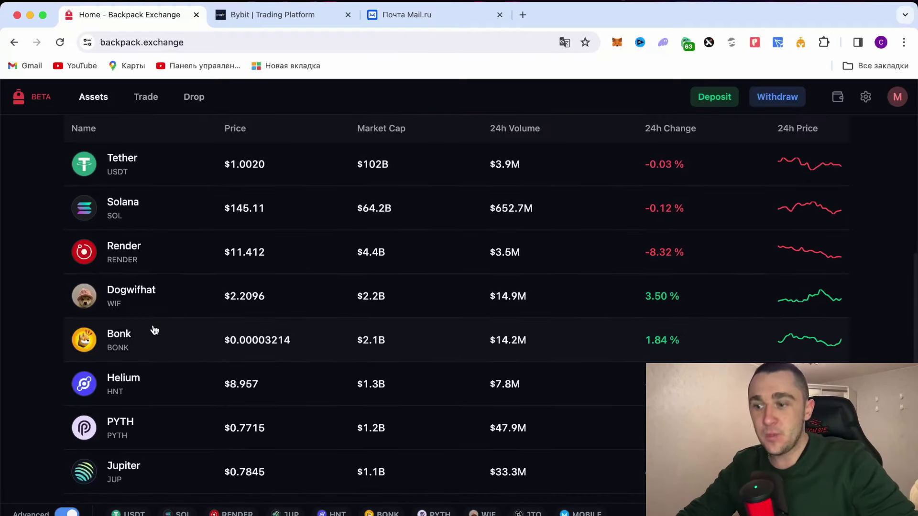
scroll(167, 404, "down", 2)
scroll(180, 410, "down", 2)
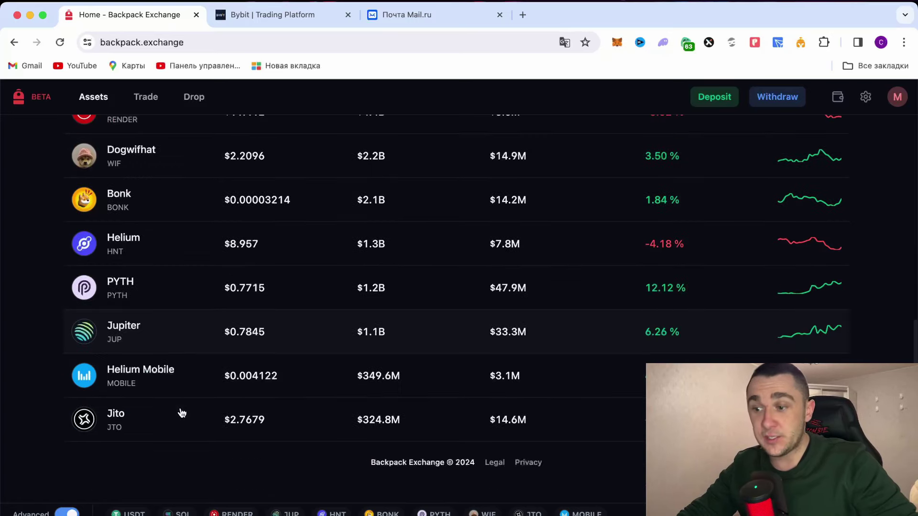
scroll(189, 387, "up", 15)
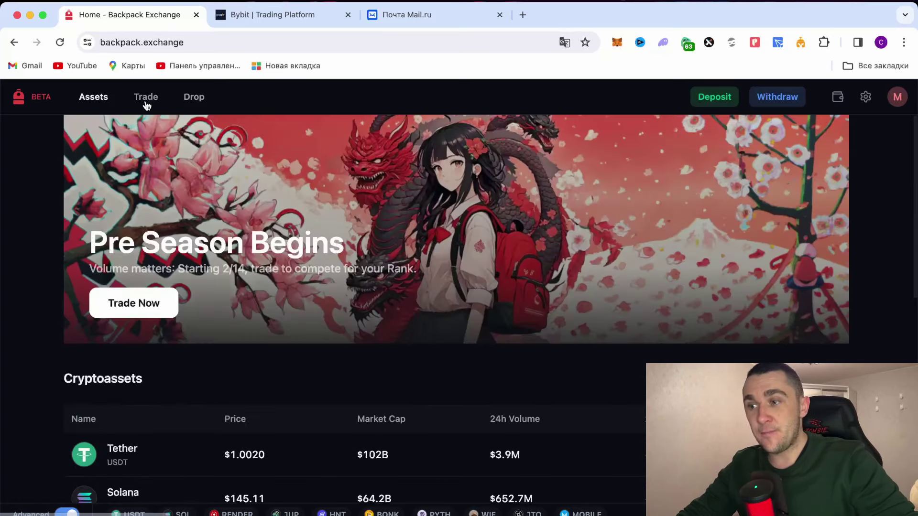
left_click(146, 98)
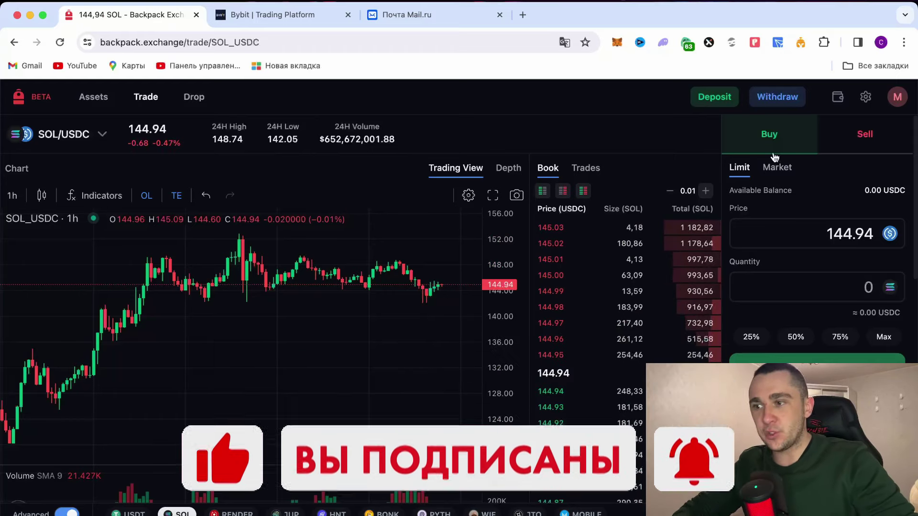
Step: Look over the Drop page, then bring up the crypto Deposit window, set to BONK on Solana
left_click(194, 97)
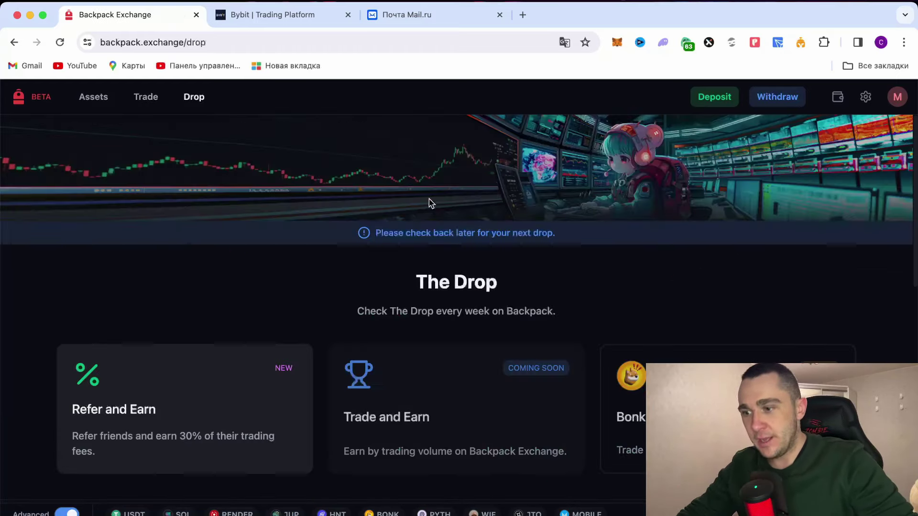
scroll(439, 294, "down", 2)
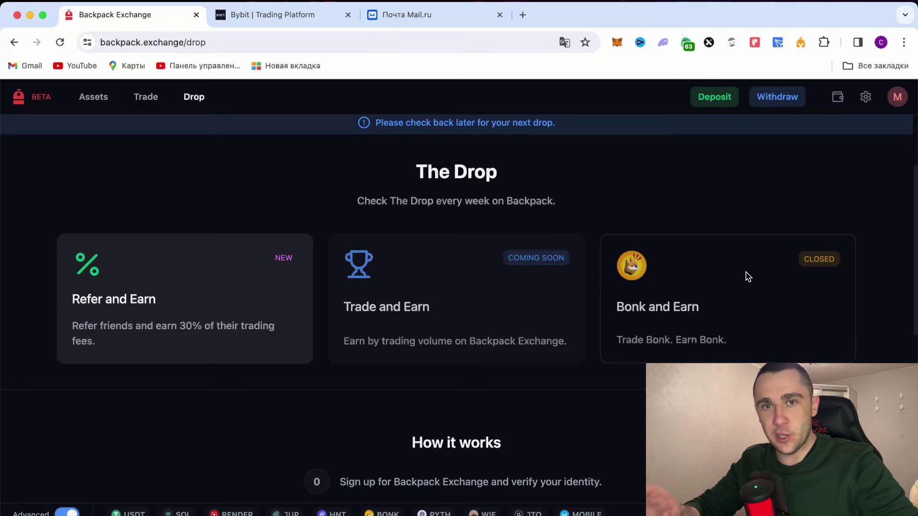
scroll(671, 271, "up", 3)
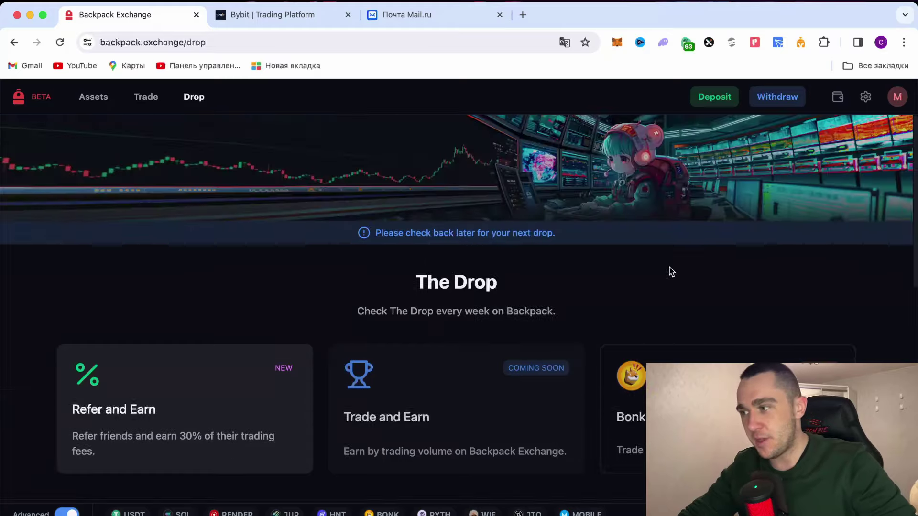
left_click(707, 100)
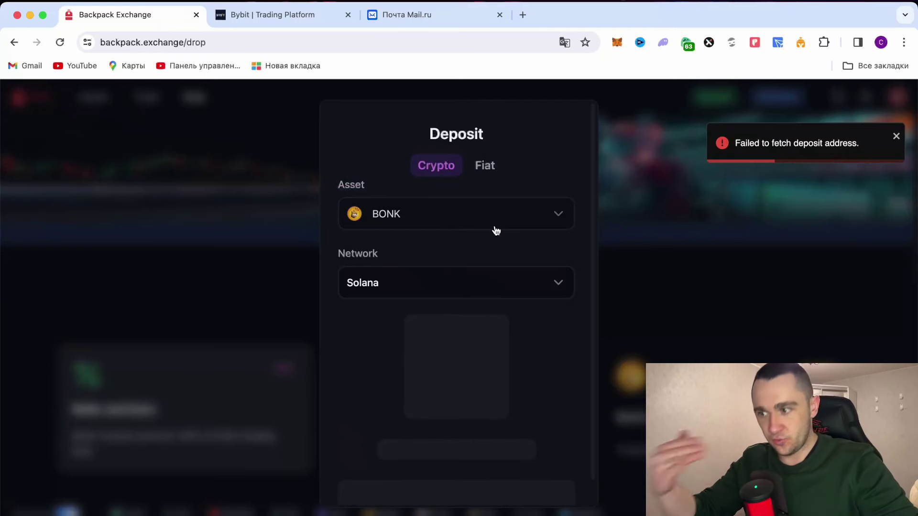
Step: Browse the depositable assets list, then close the Deposit window
left_click(518, 209)
scroll(453, 404, "down", 3)
scroll(453, 404, "up", 3)
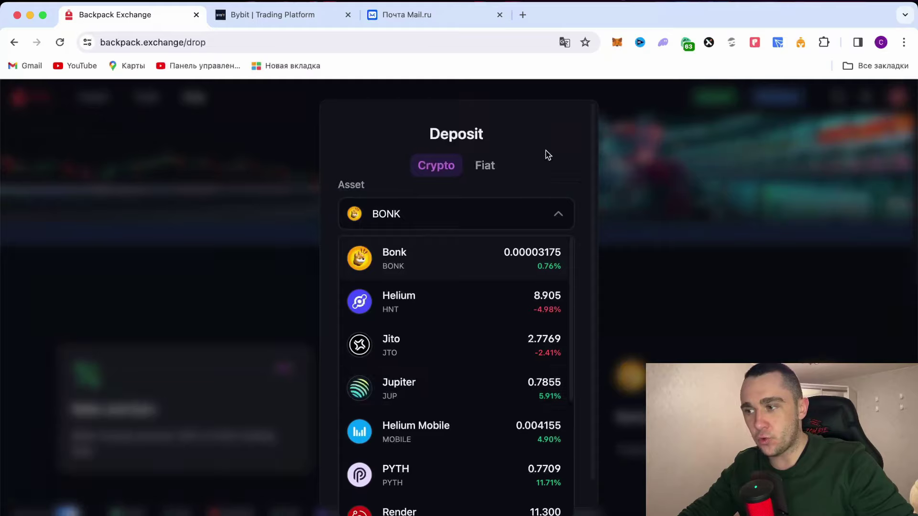
left_click(562, 131)
left_click(668, 268)
Step: Open and close Withdraw from Assets, then view the Portfolio with 0,05500137 SOL worth 7,95 $
left_click(762, 128)
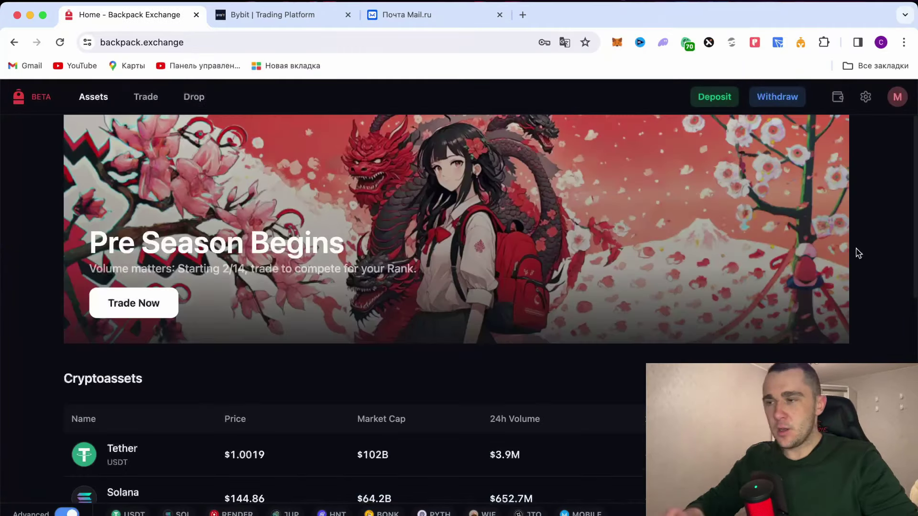
left_click(791, 95)
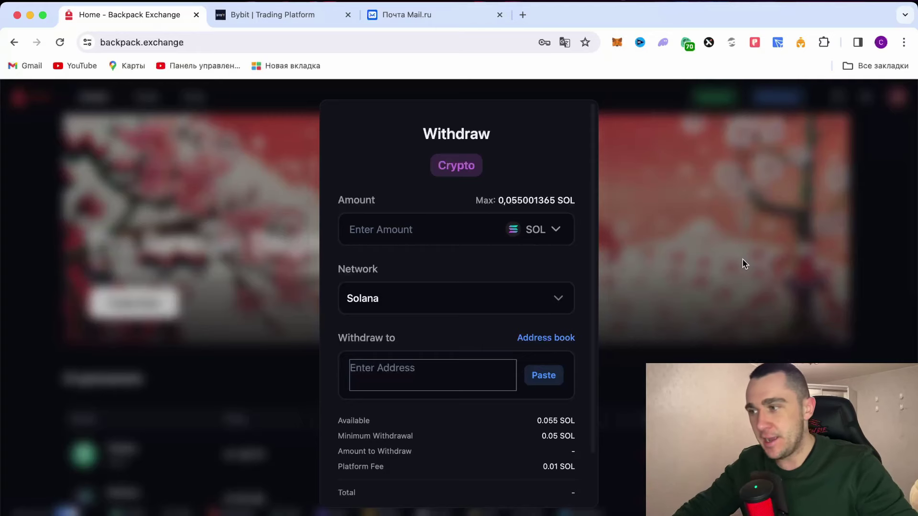
left_click(822, 264)
left_click(837, 97)
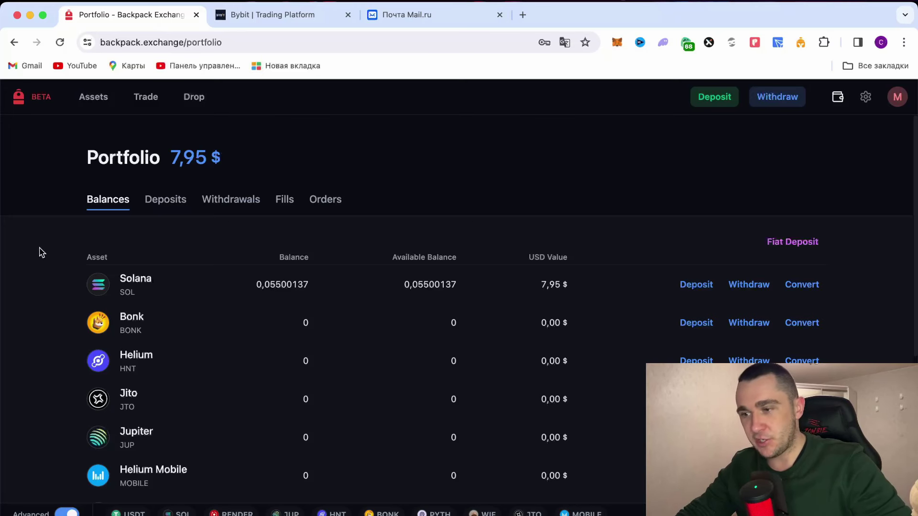
scroll(182, 319, "down", 1)
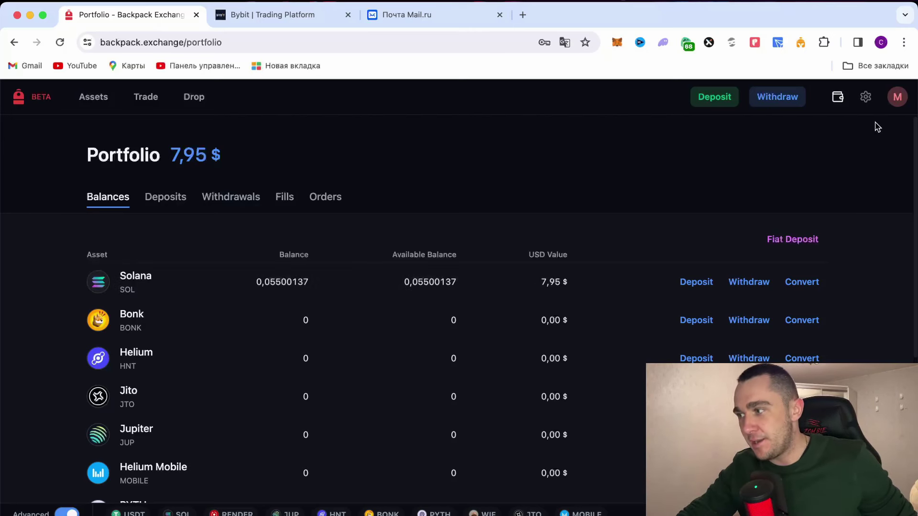
left_click(897, 98)
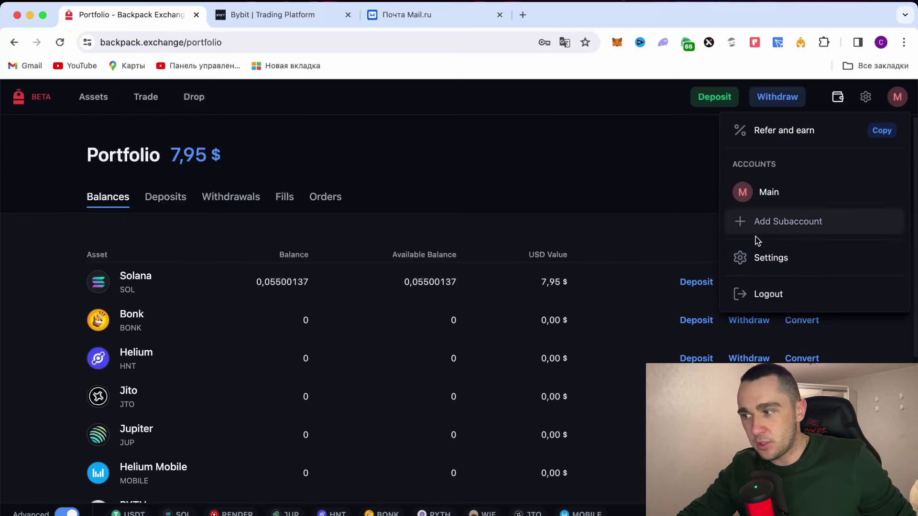
left_click(494, 104)
scroll(432, 222, "up", 1)
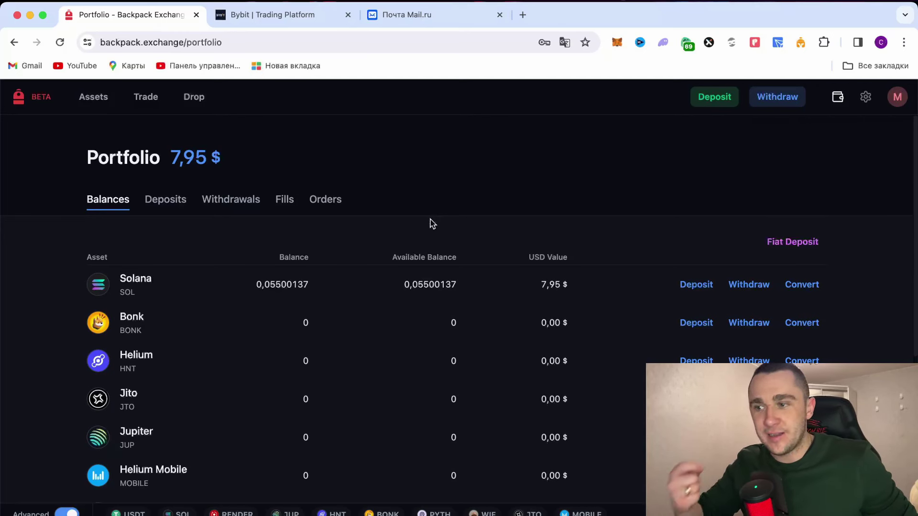
left_click(702, 104)
Step: Pick Solana (SOL) as the deposit asset to show its Solana deposit address and QR code
left_click(542, 215)
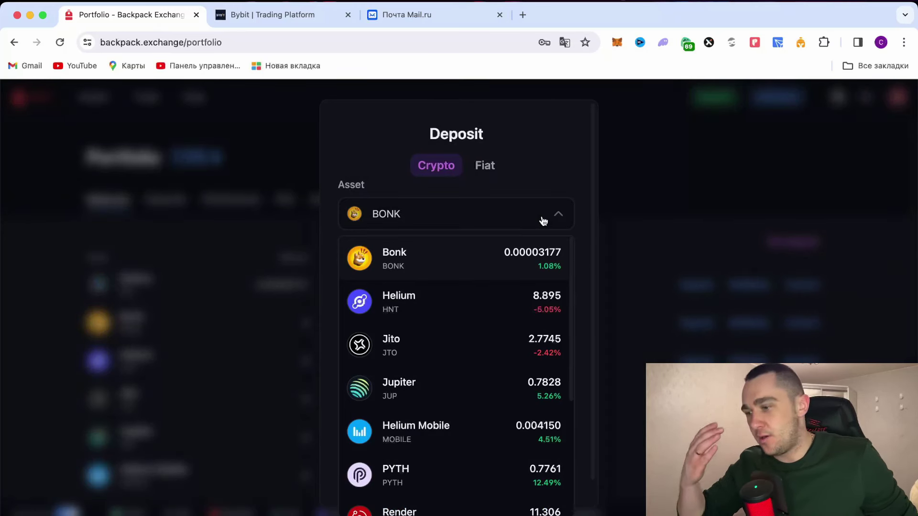
scroll(517, 322, "down", 4)
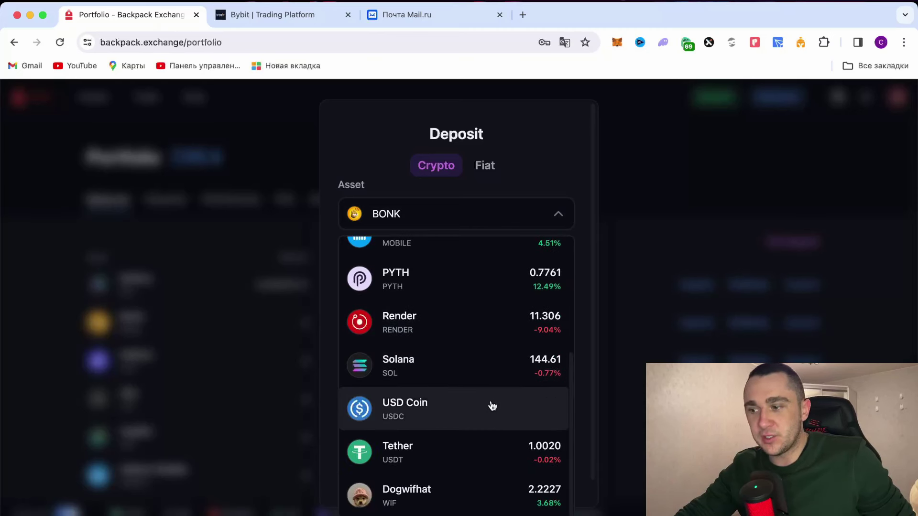
scroll(491, 354, "up", 1)
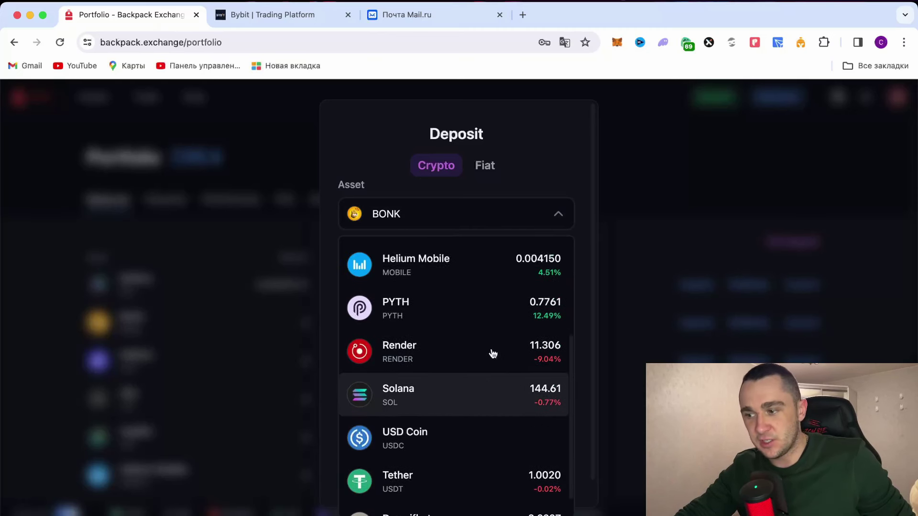
scroll(492, 354, "down", 1)
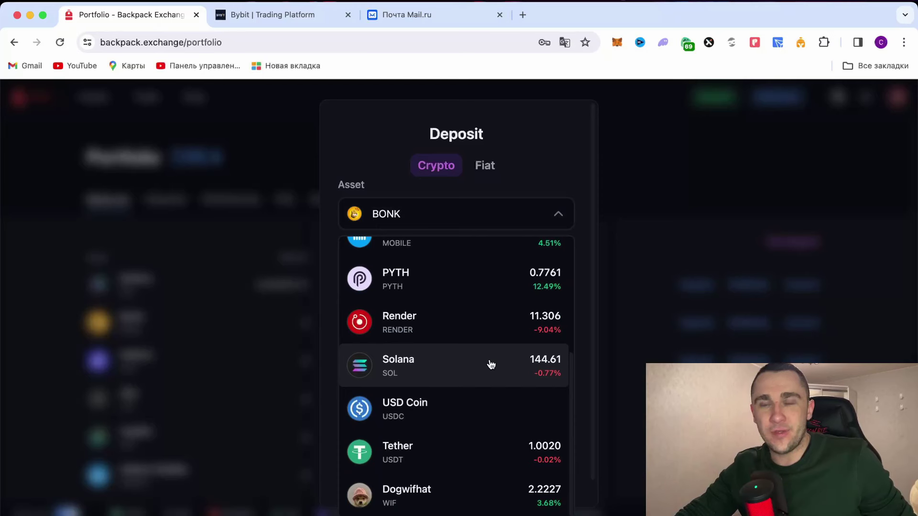
left_click(491, 365)
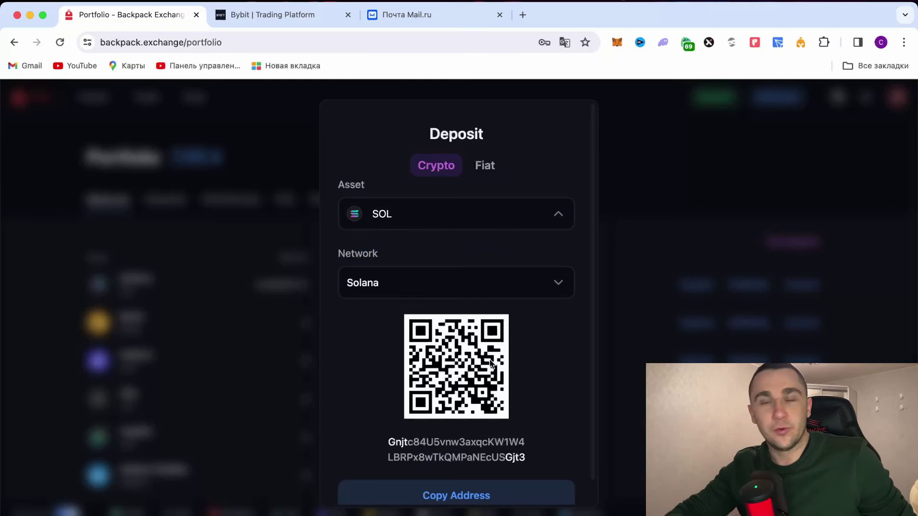
scroll(491, 364, "down", 1)
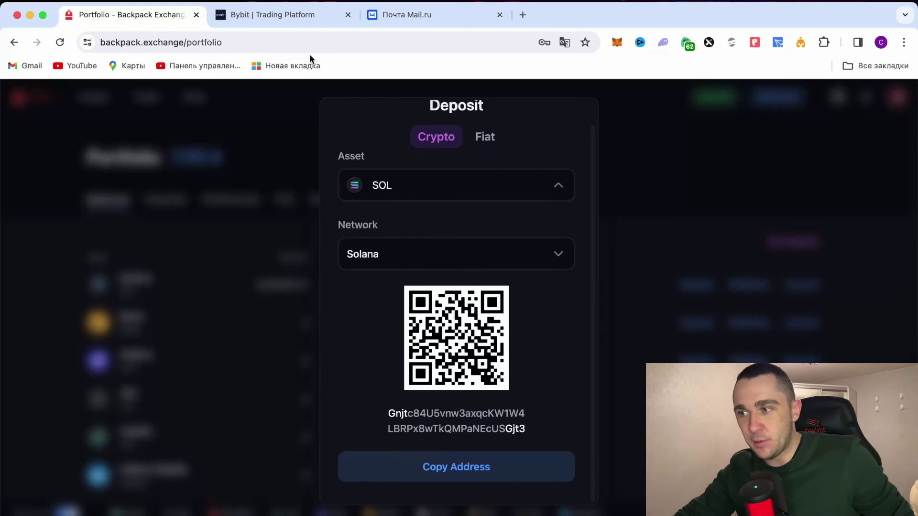
left_click(314, 20)
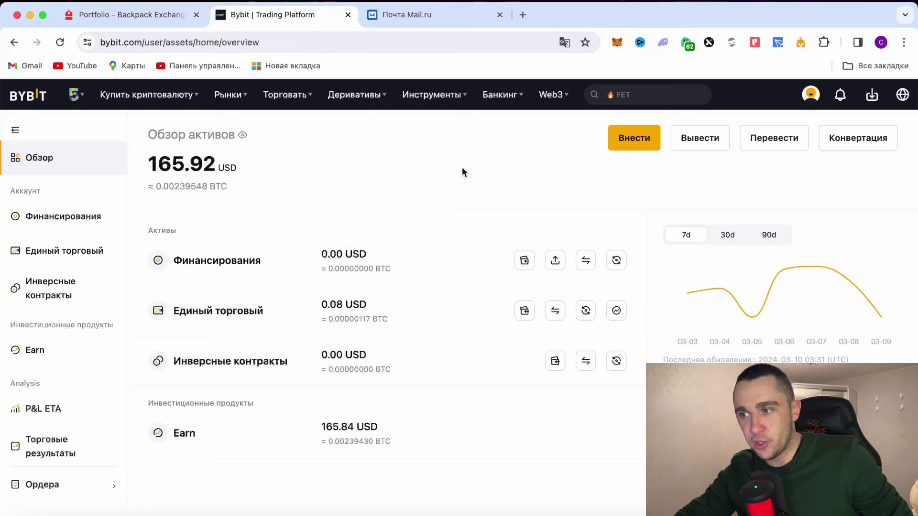
left_click(418, 261)
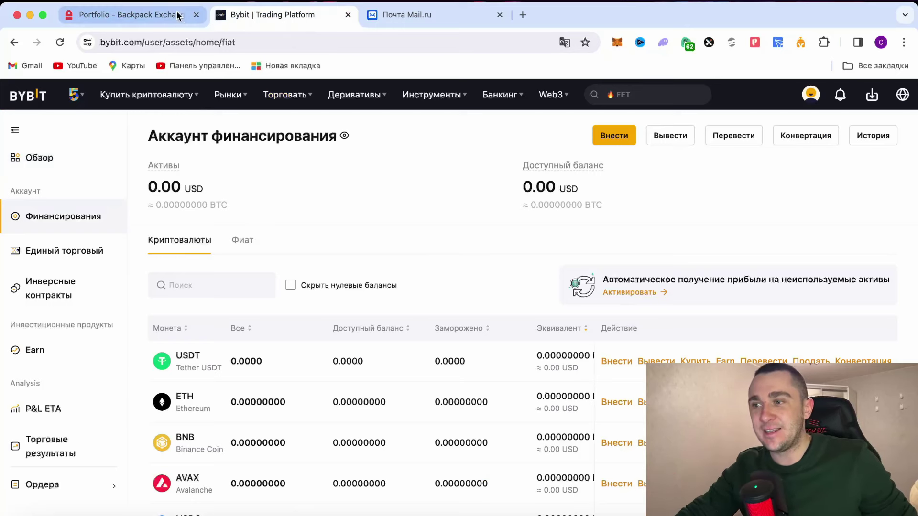
left_click(126, 8)
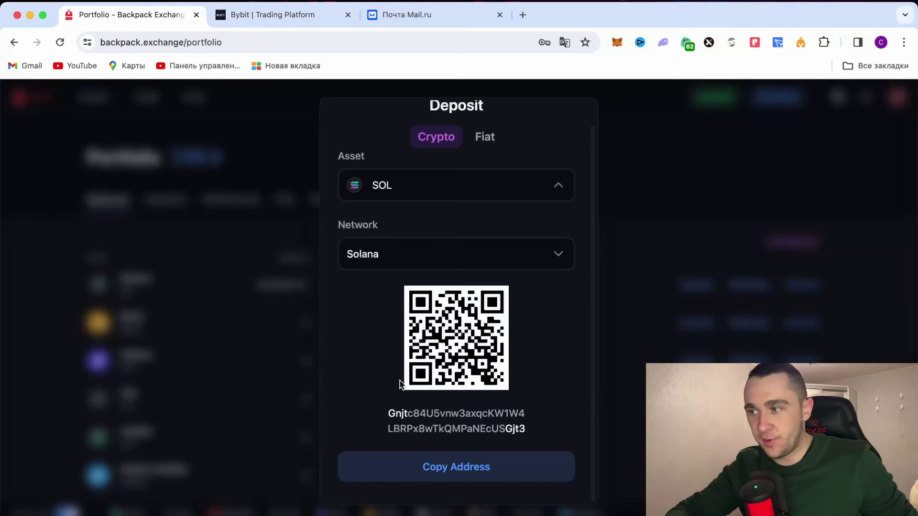
Step: Dismiss the Phantom wallet password popup and close the SOL deposit dialog
left_click(662, 43)
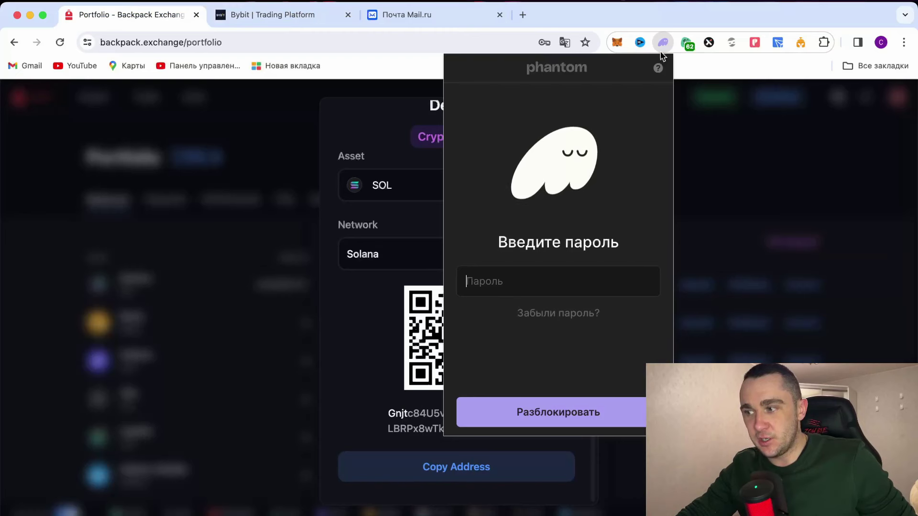
left_click(758, 172)
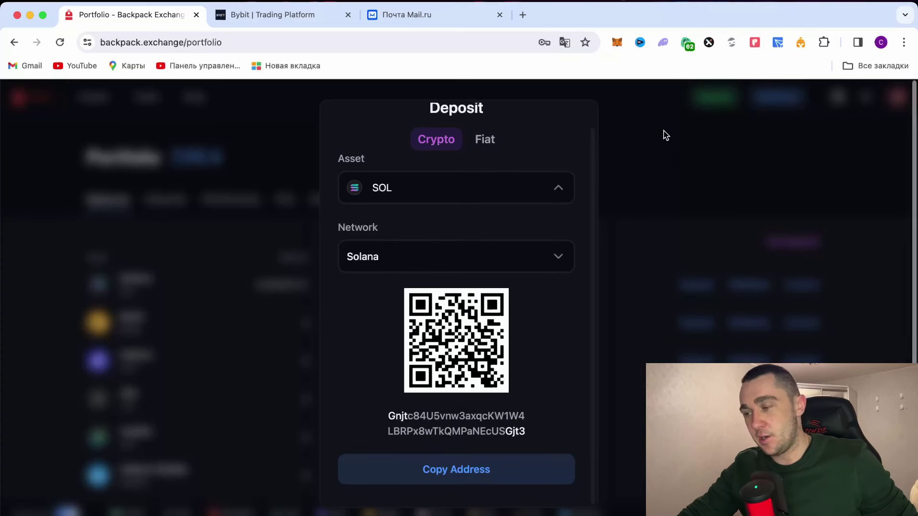
left_click(666, 136)
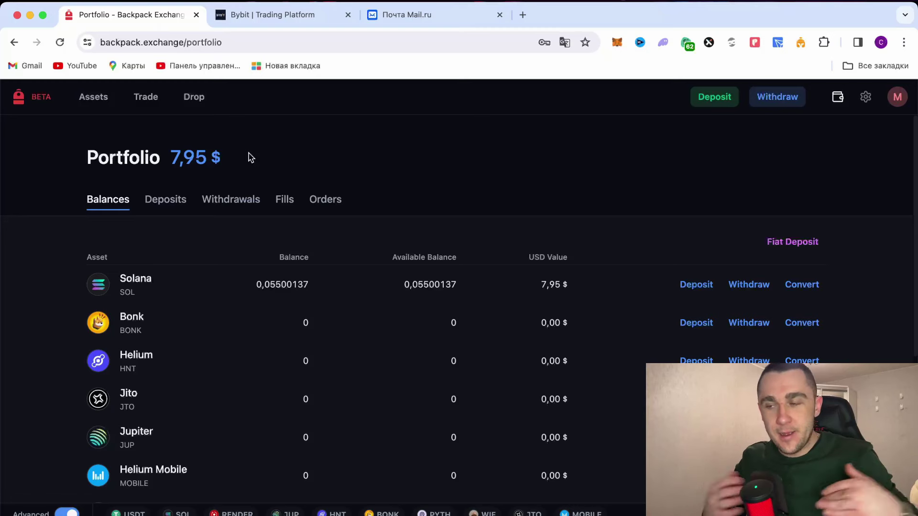
Step: Go to Trade to show the SOL/USDC chart, order book and Limit buy form
left_click(146, 96)
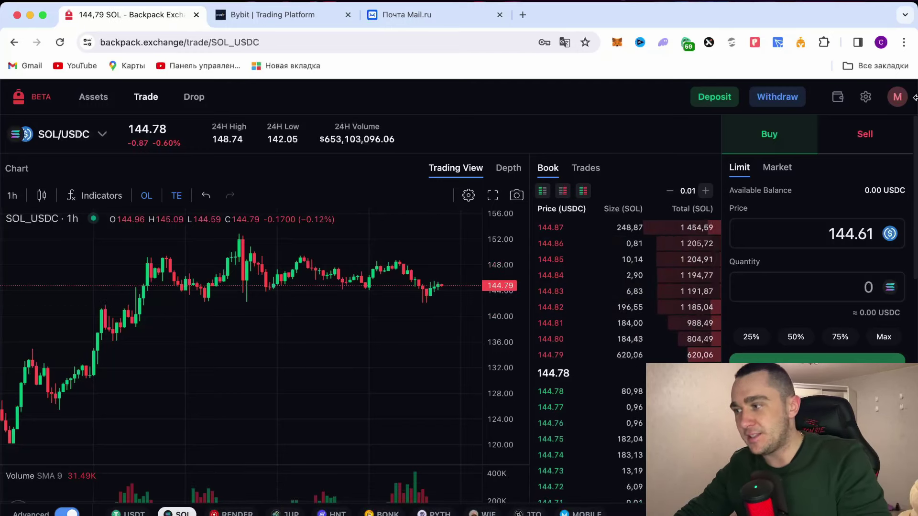
Step: Toggle the order form to Sell and back to Buy, then clear the 144.61 limit price
left_click(880, 140)
left_click(761, 146)
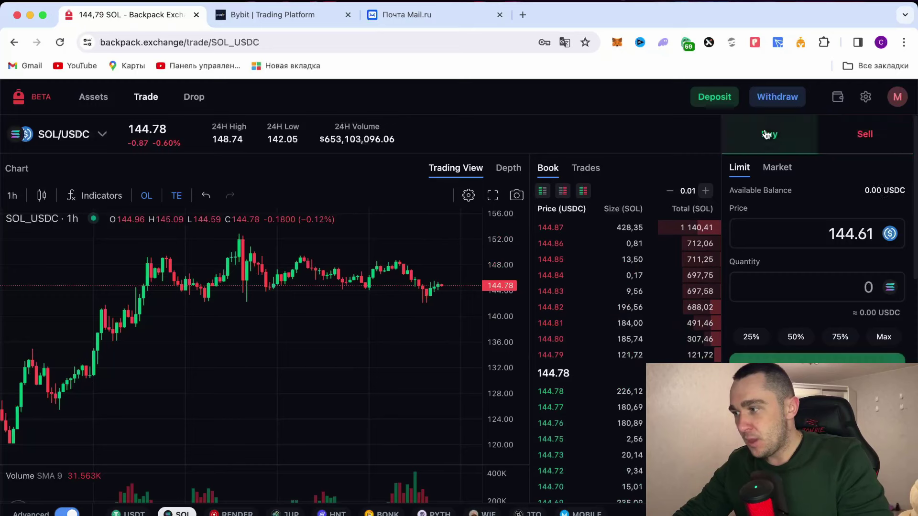
double_click(860, 235)
key("BackSpace")
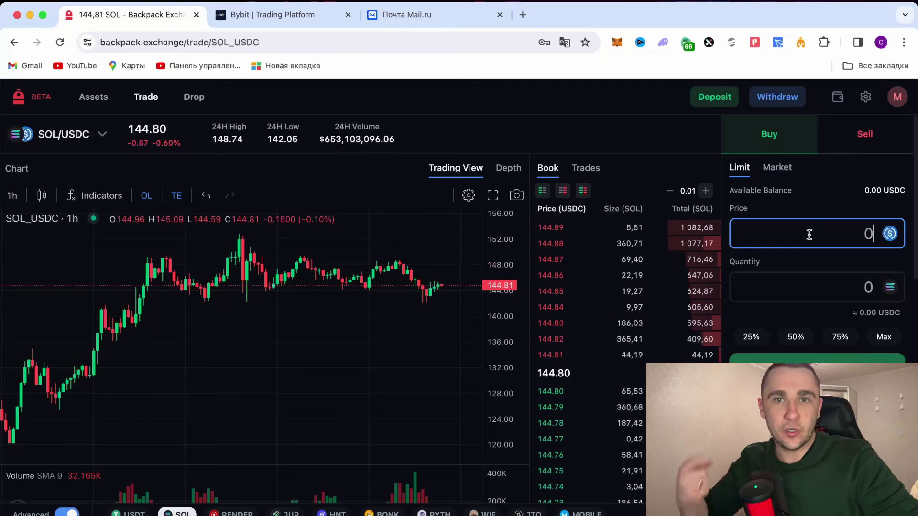
Step: Make it a Market buy with Order Value set to Max, keeping SOL/USDC as the pair
left_click(772, 167)
left_click(856, 224)
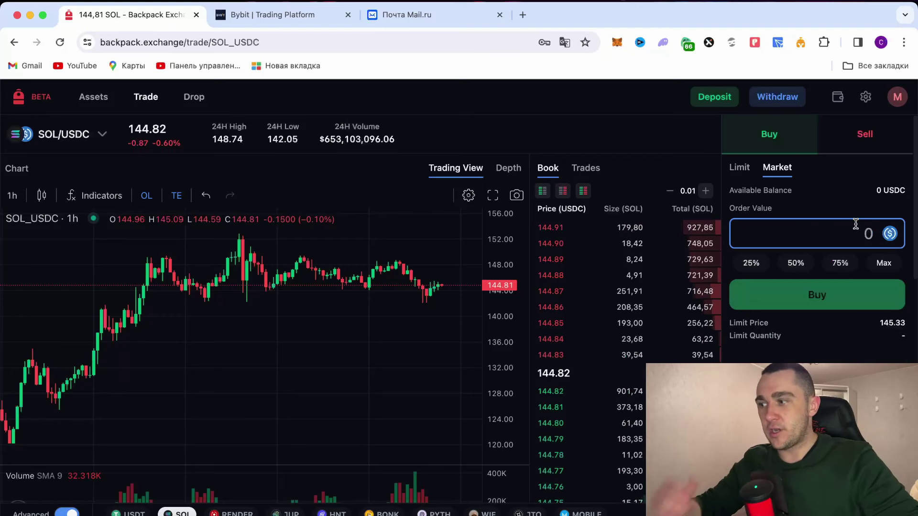
left_click(885, 266)
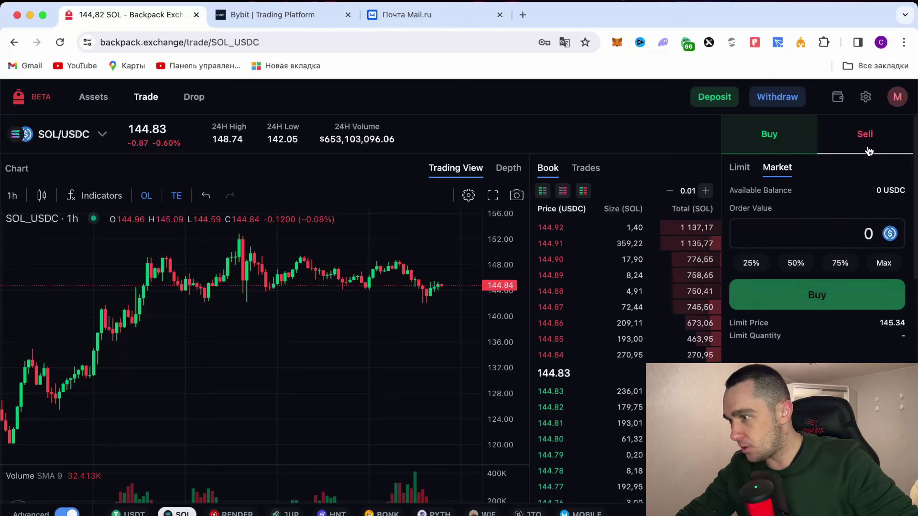
left_click(96, 134)
left_click(88, 182)
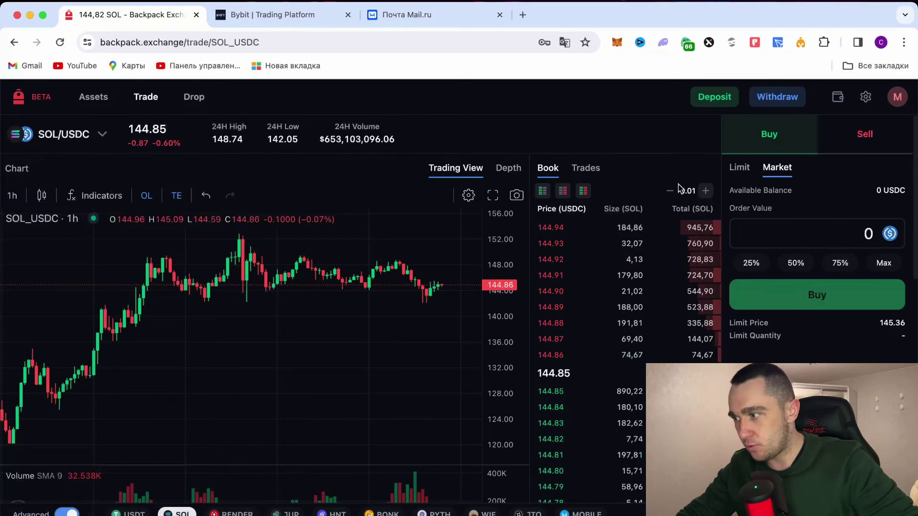